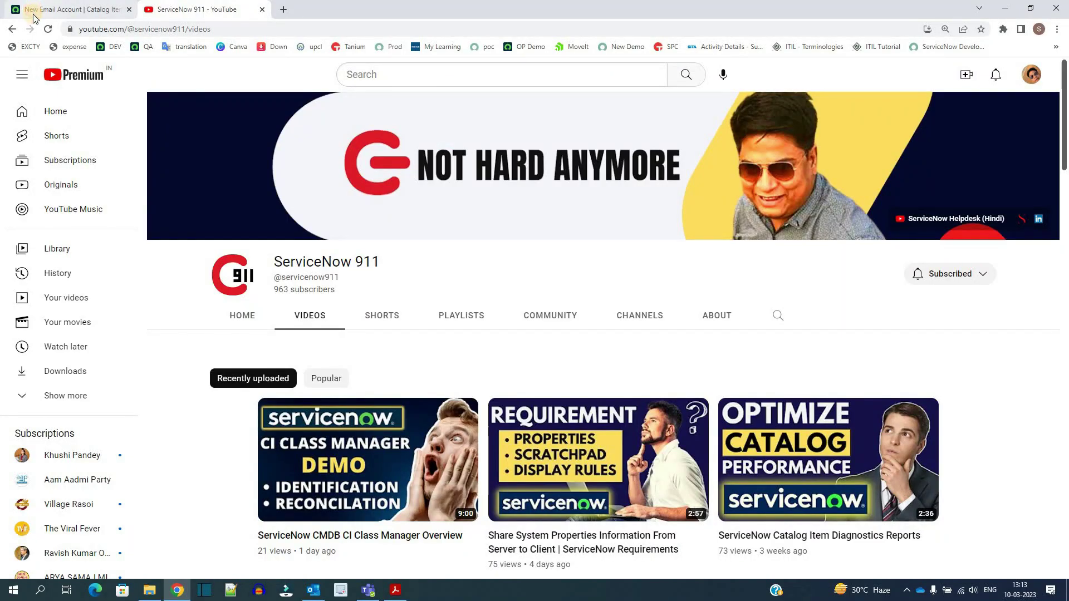
# Step: Check the New Email Account item's Attachment-type variable, then open its order page with Try It
pyautogui.click(35, 10)
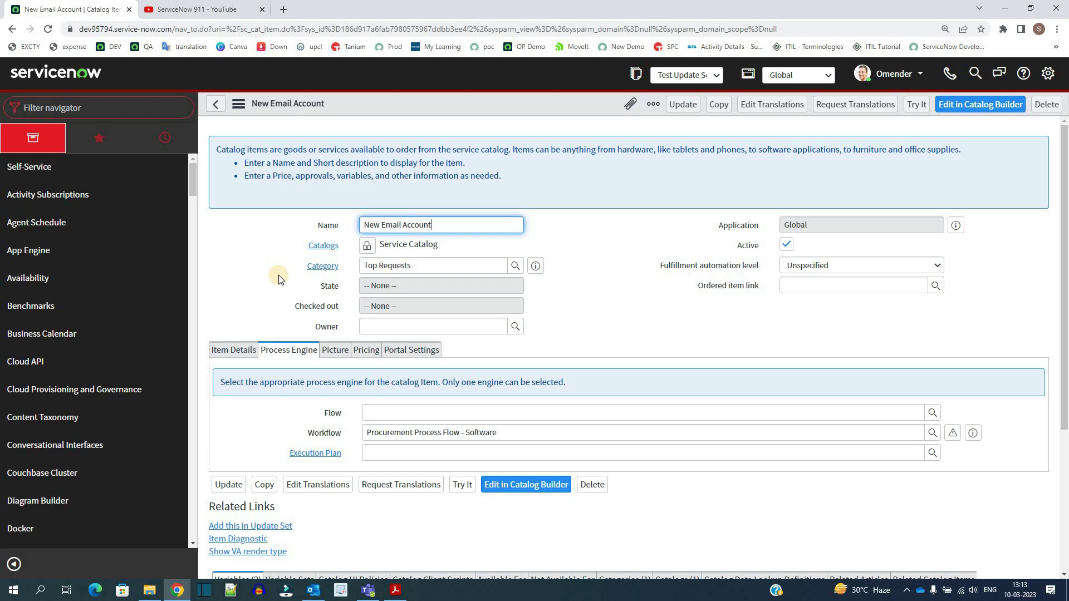
pyautogui.scroll(-3, 284, 285)
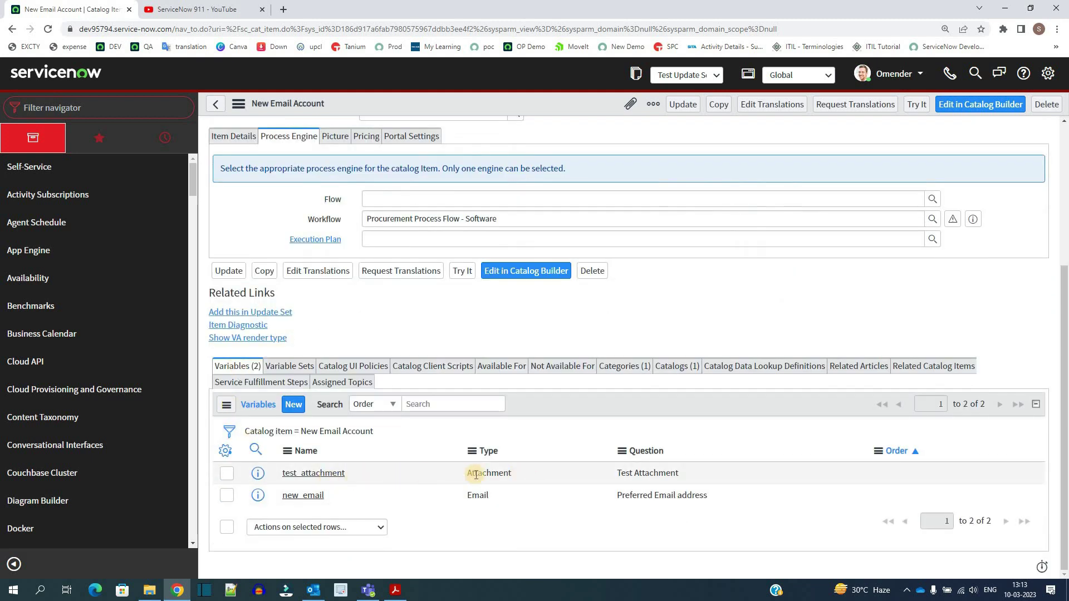
pyautogui.moveTo(515, 472); pyautogui.dragTo(460, 478)
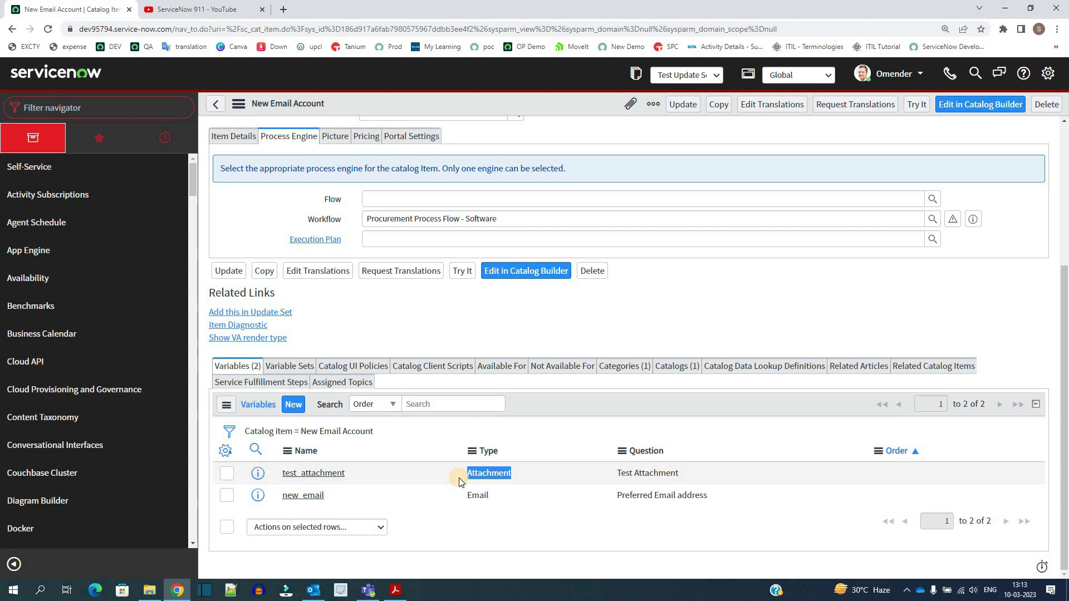
pyautogui.scroll(3, 454, 482)
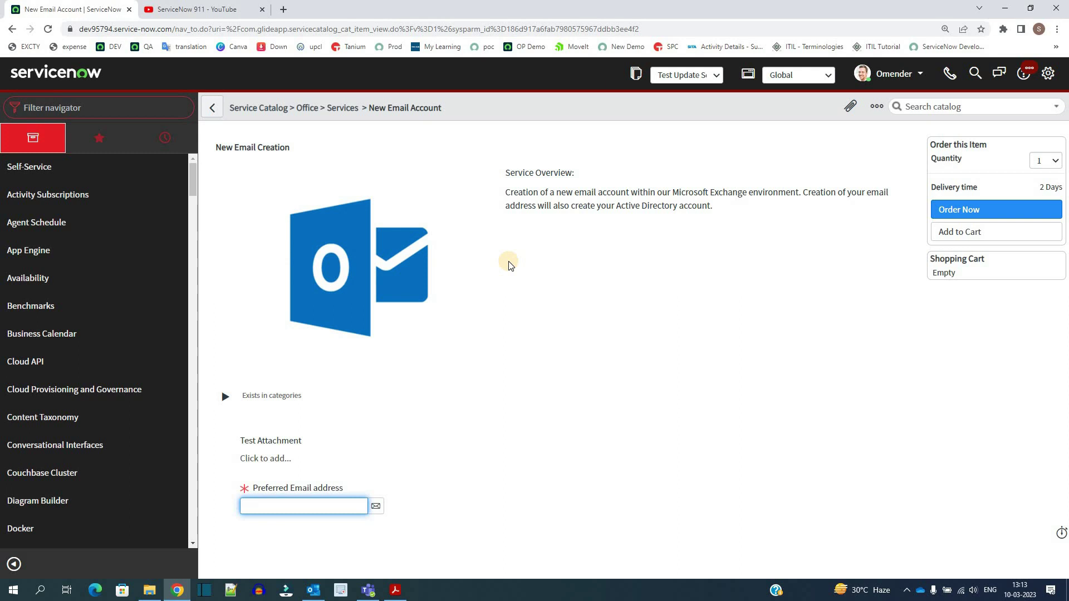
# Step: Upload ci class manager (1).png into Test Attachment and bring up the item's attachments dialog
pyautogui.tripleClick(260, 442)
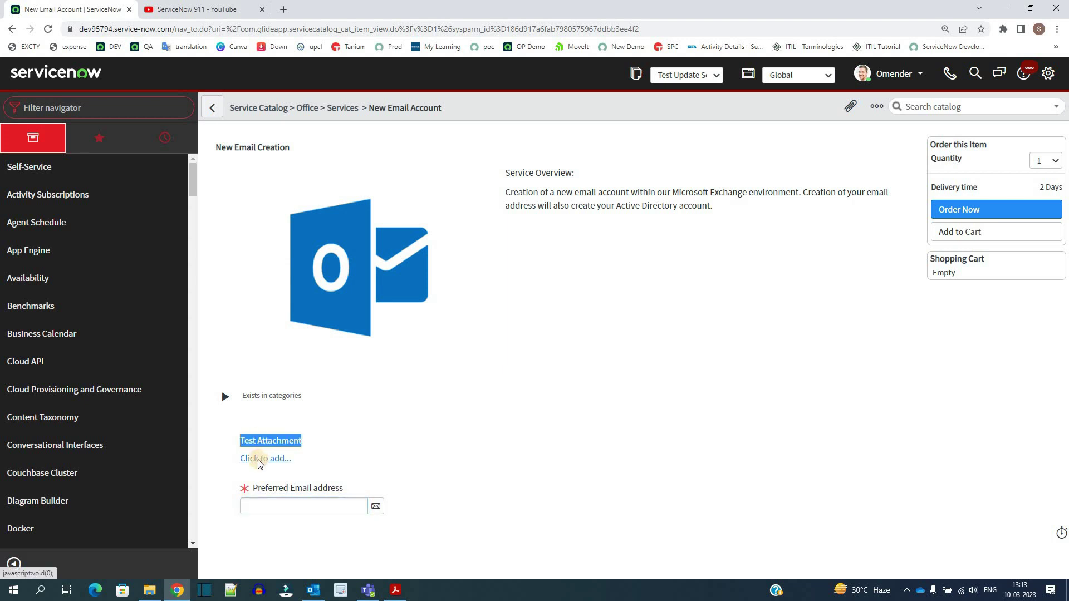
pyautogui.click(259, 459)
pyautogui.doubleClick(180, 192)
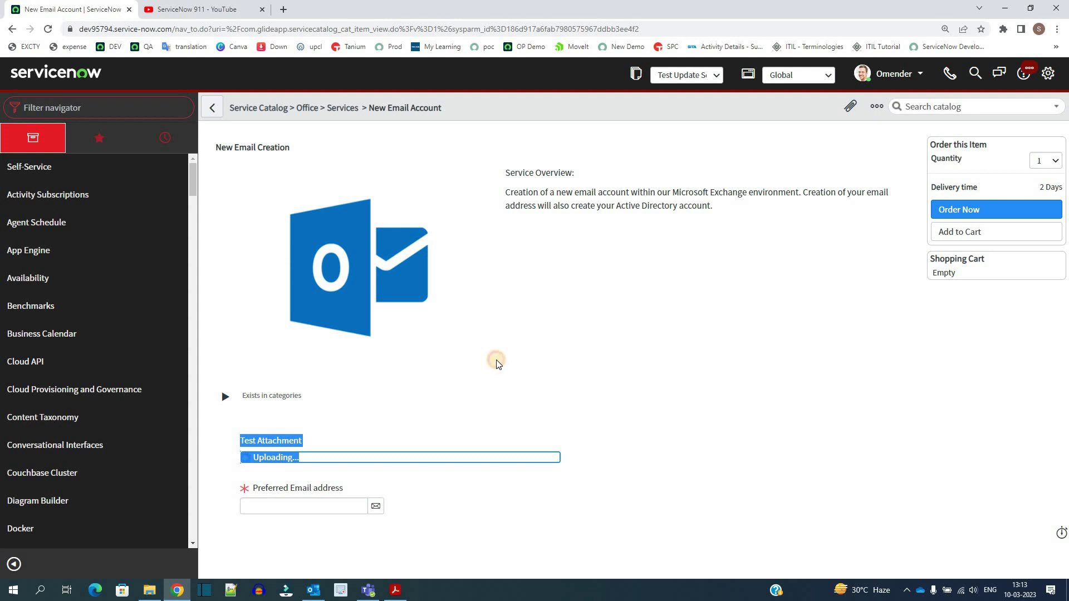
pyautogui.click(849, 107)
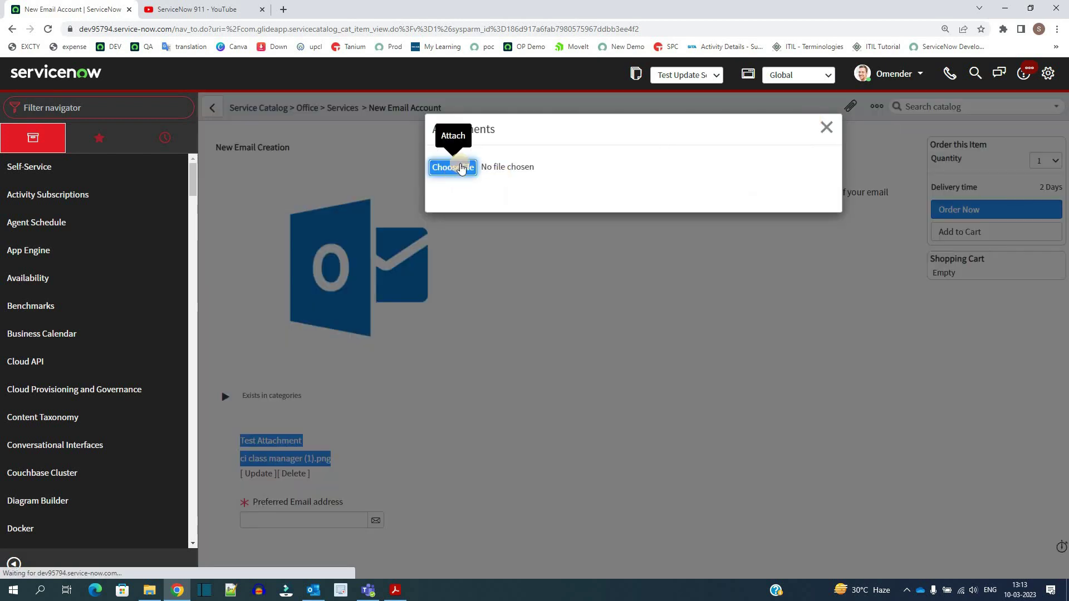
# Step: Attach CMDB CI CLASS MANAGER.png from Downloads to the request, then order the New Email Account
pyautogui.click(452, 168)
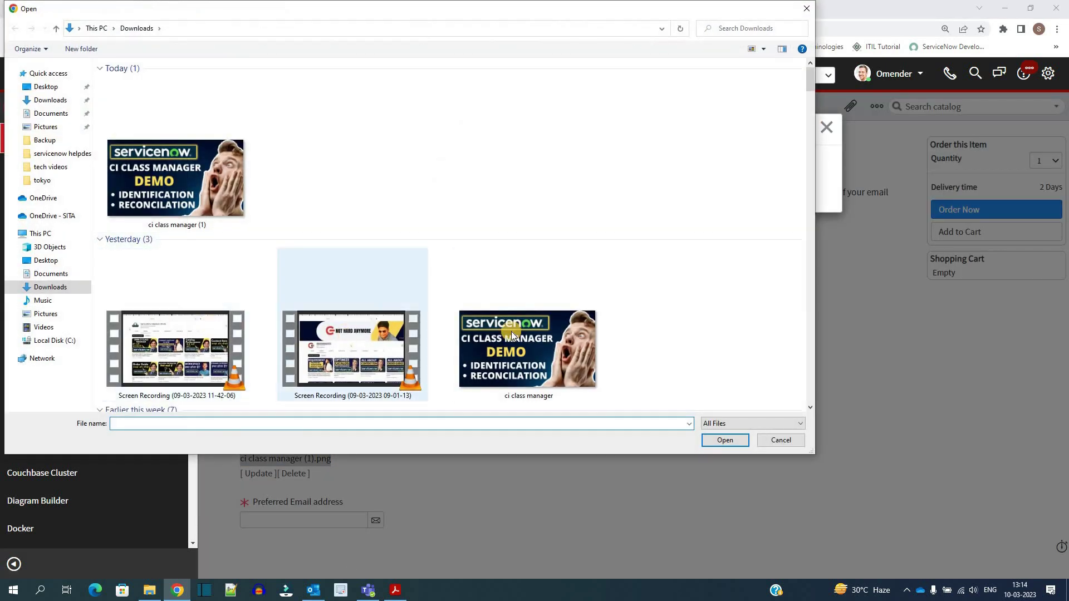
pyautogui.scroll(-2, 514, 330)
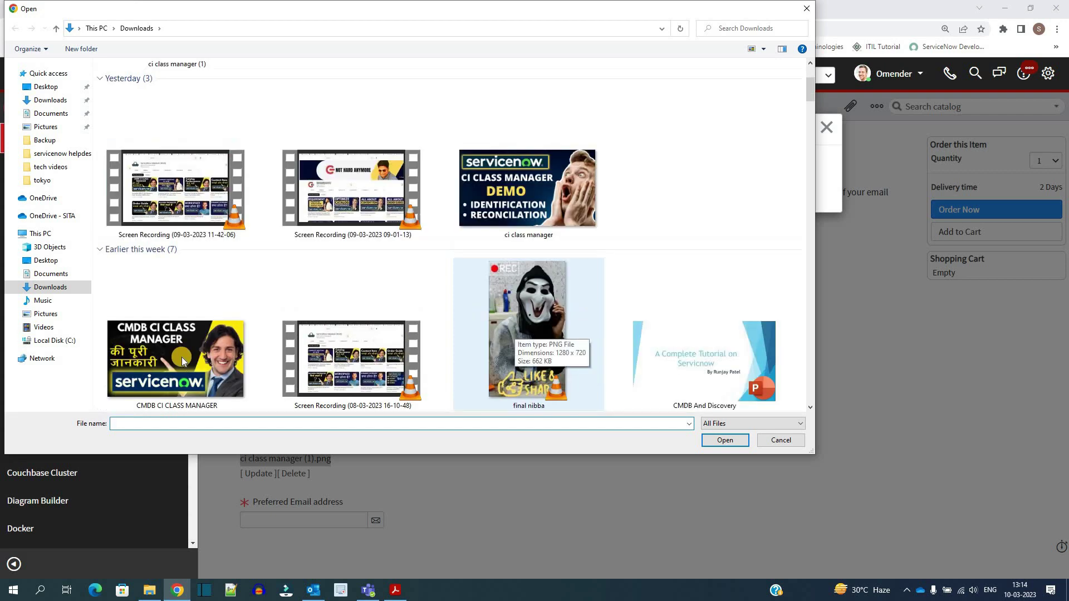
pyautogui.click(182, 360)
pyautogui.doubleClick(183, 359)
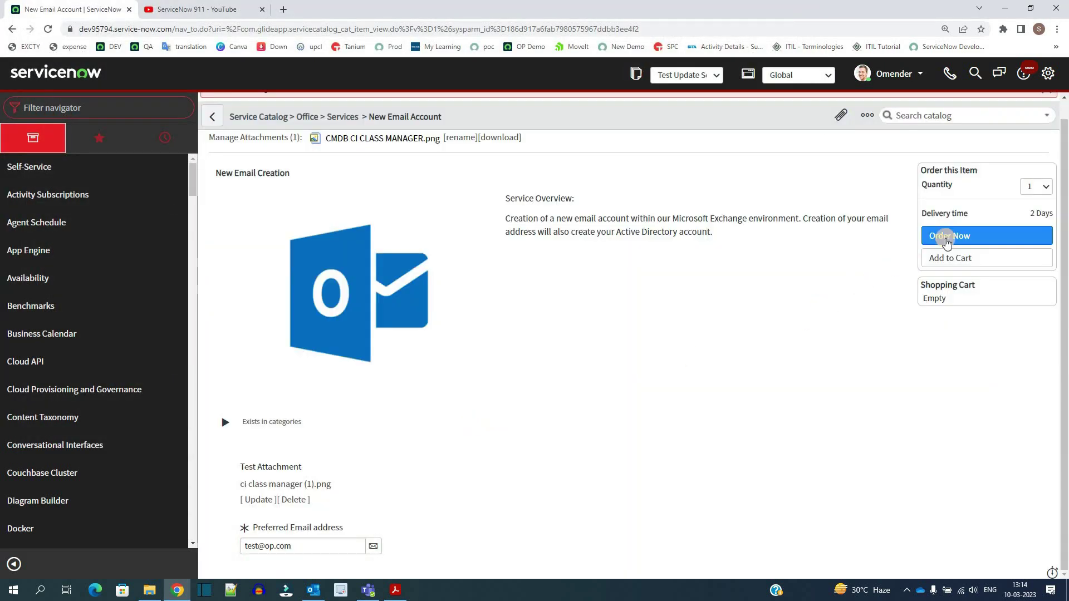
pyautogui.click(946, 237)
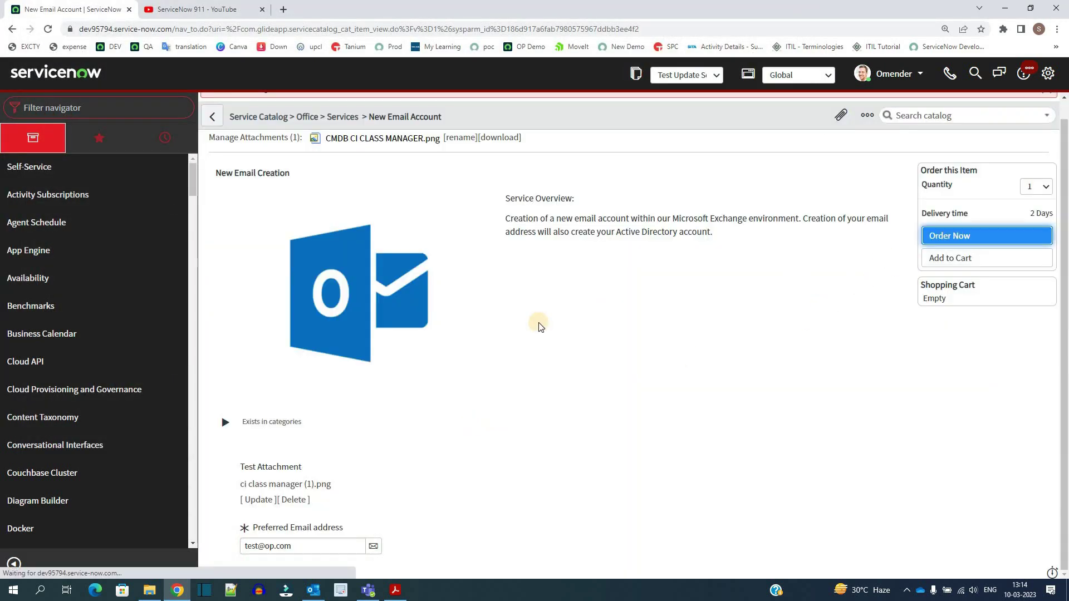
# Step: Open RITM0010078 from Order Status and check its Test Attachment variable and catalog tasks
pyautogui.click(252, 265)
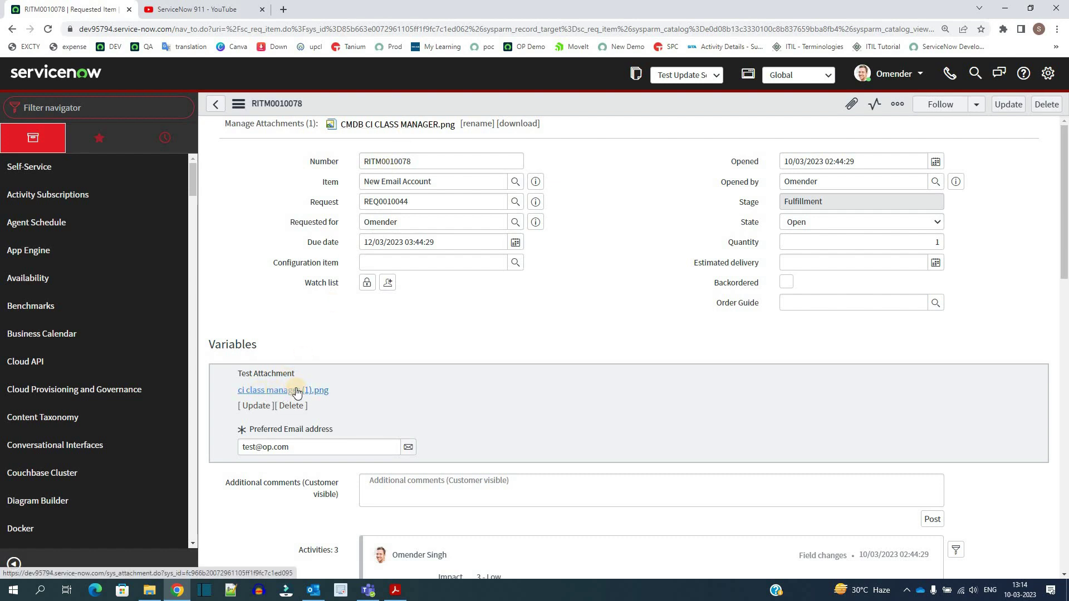
pyautogui.scroll(-5, 296, 391)
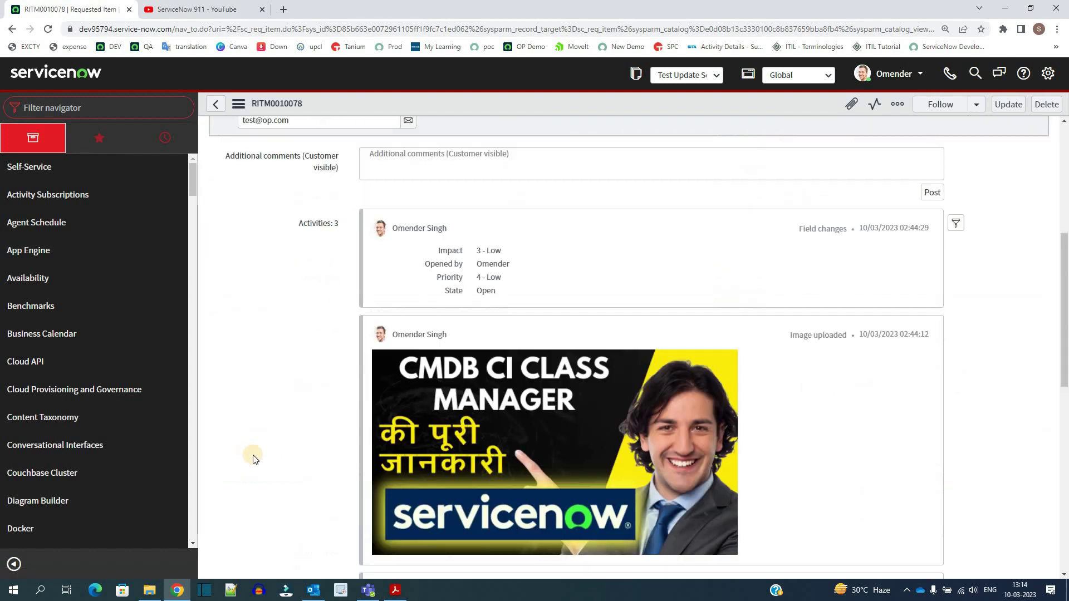
pyautogui.scroll(-3, 255, 459)
pyautogui.scroll(-6, 254, 458)
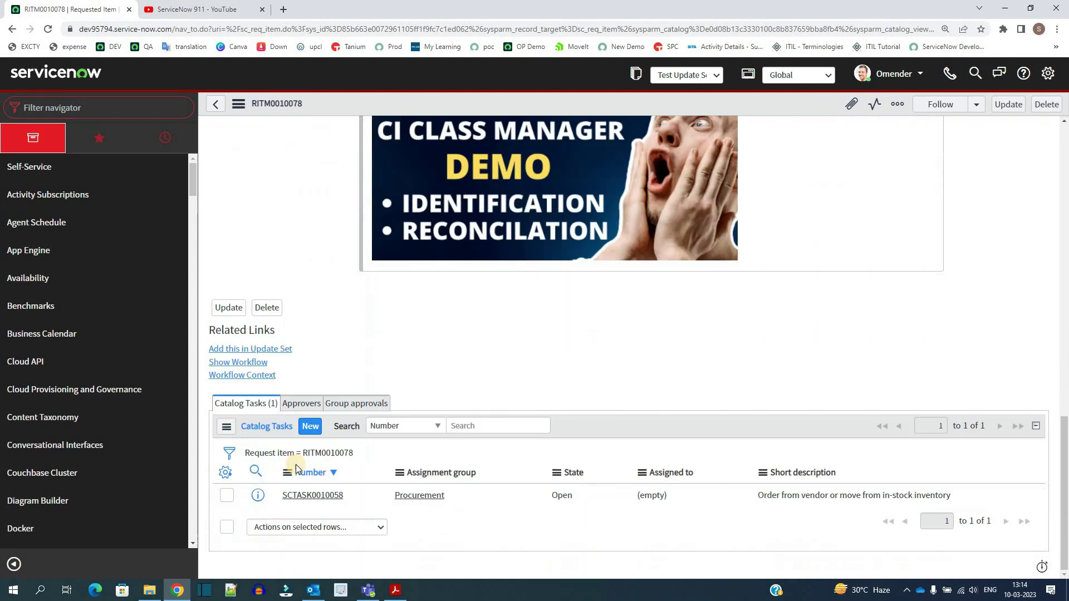
# Step: Open SCTASK0010058 and download ci class manager (1).png from its Test Attachment variable
pyautogui.click(311, 496)
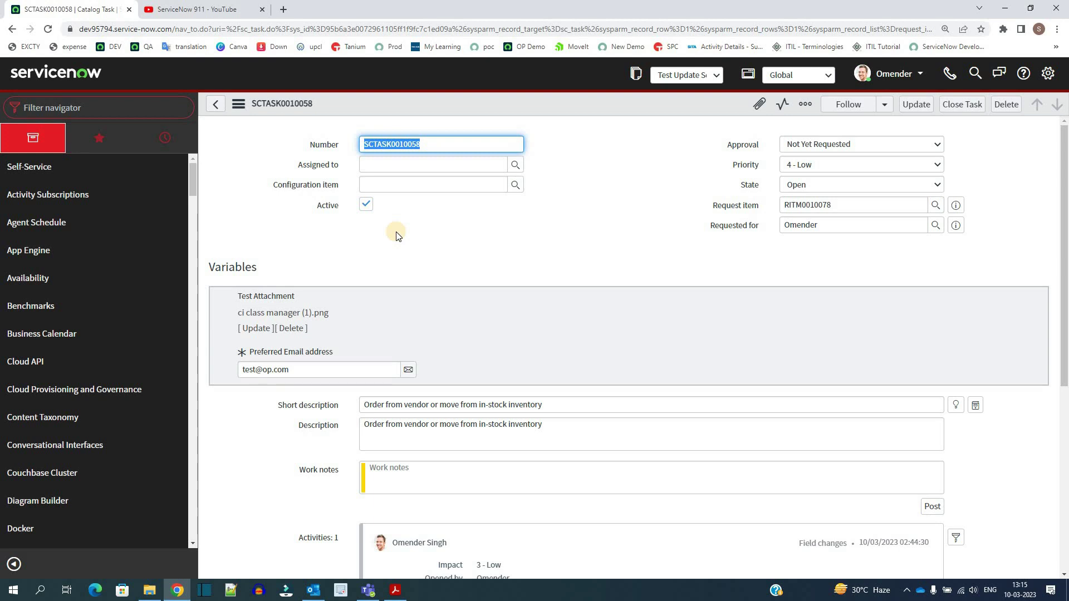
pyautogui.click(291, 315)
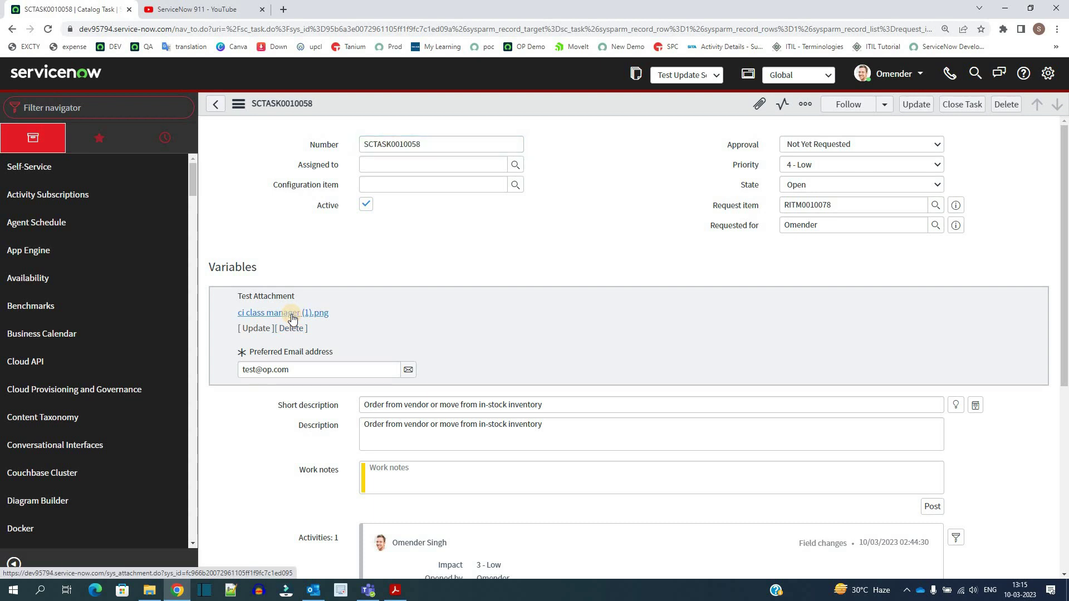